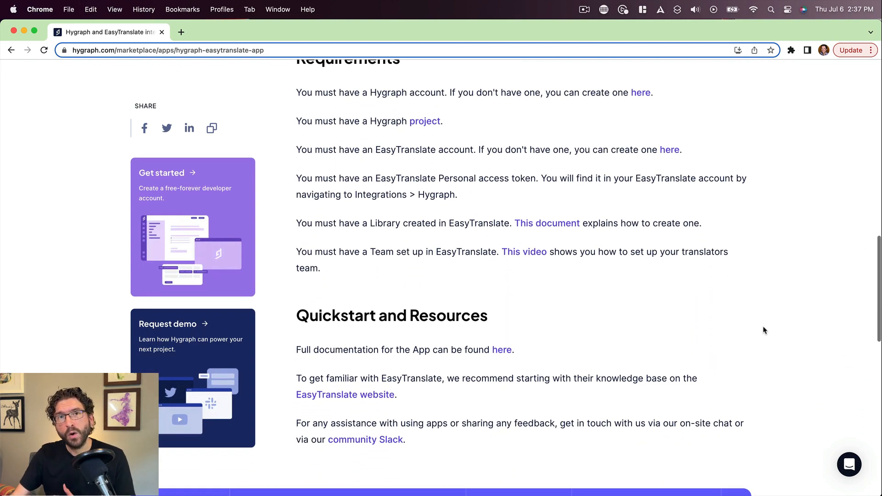
- Start installing the EasyTranslate app for Hygraph from its marketplace page
{"action": "scroll", "coordinate": [765, 330], "scroll_direction": "up", "scroll_amount": 15}
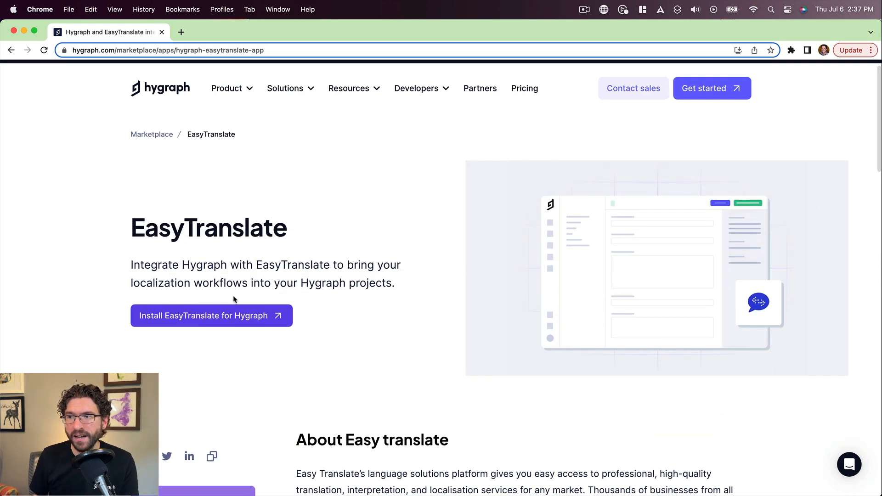
{"action": "left_click", "coordinate": [216, 318]}
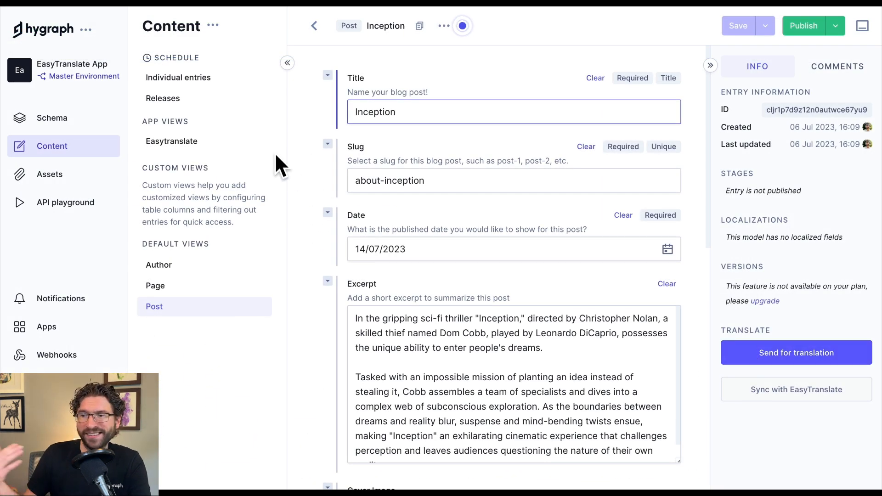
- Select both English Author entries in the Easytranslate app view
{"action": "left_click", "coordinate": [256, 143]}
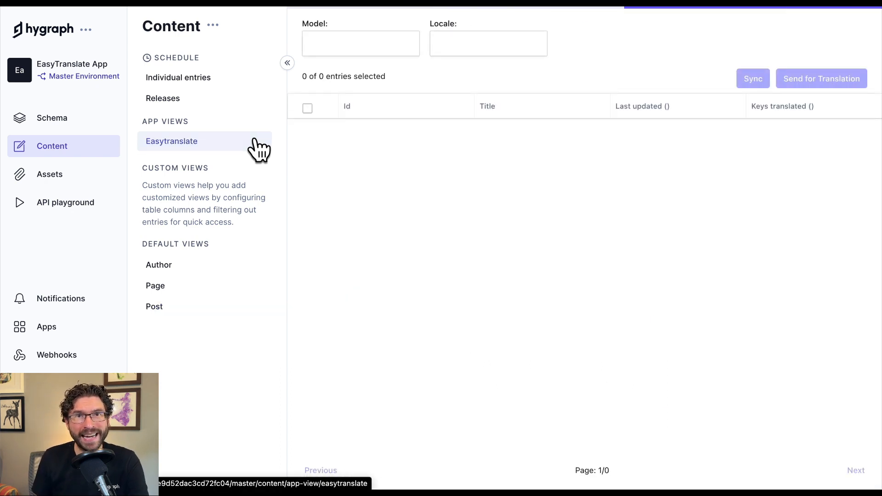
{"action": "left_click", "coordinate": [307, 134]}
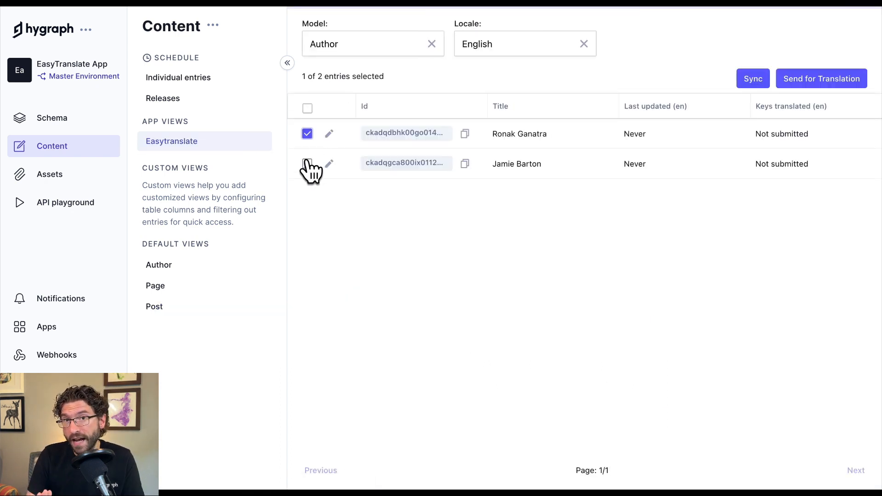
{"action": "left_click", "coordinate": [307, 164]}
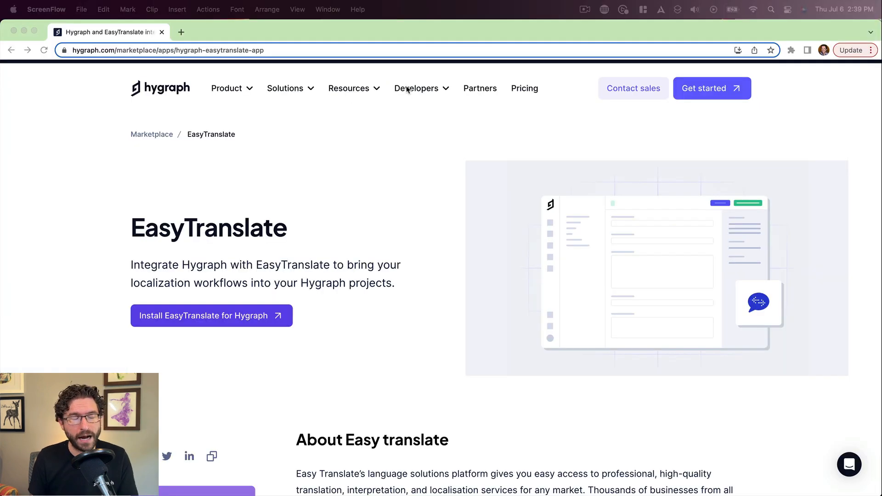
- Find Smartling among the marketplace's Localization apps, review its description and requirements, and start installing it for Hygraph
{"action": "left_click", "coordinate": [145, 136]}
{"action": "scroll", "coordinate": [344, 262], "scroll_direction": "down", "scroll_amount": 20}
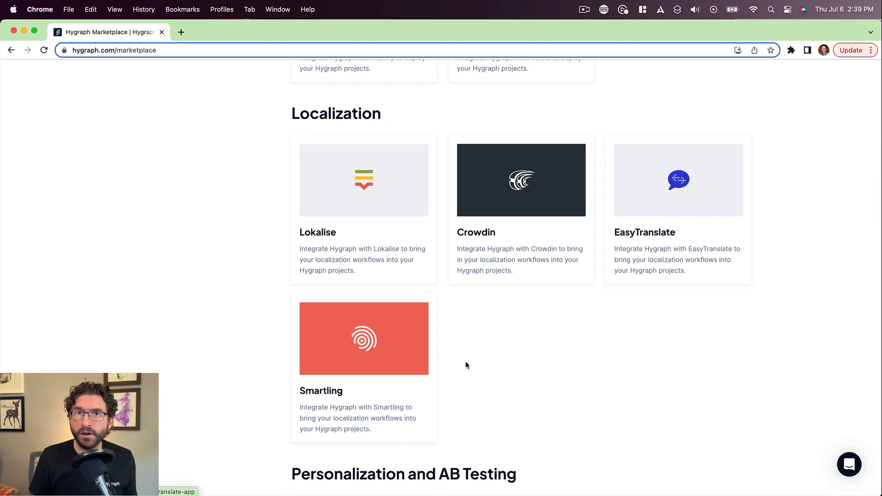
{"action": "left_click", "coordinate": [369, 400]}
{"action": "scroll", "coordinate": [360, 368], "scroll_direction": "down", "scroll_amount": 7}
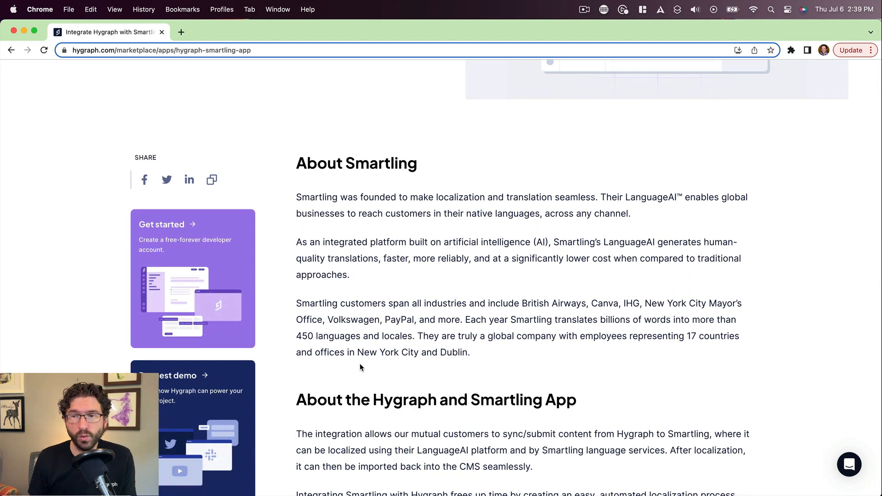
{"action": "scroll", "coordinate": [359, 363], "scroll_direction": "down", "scroll_amount": 5}
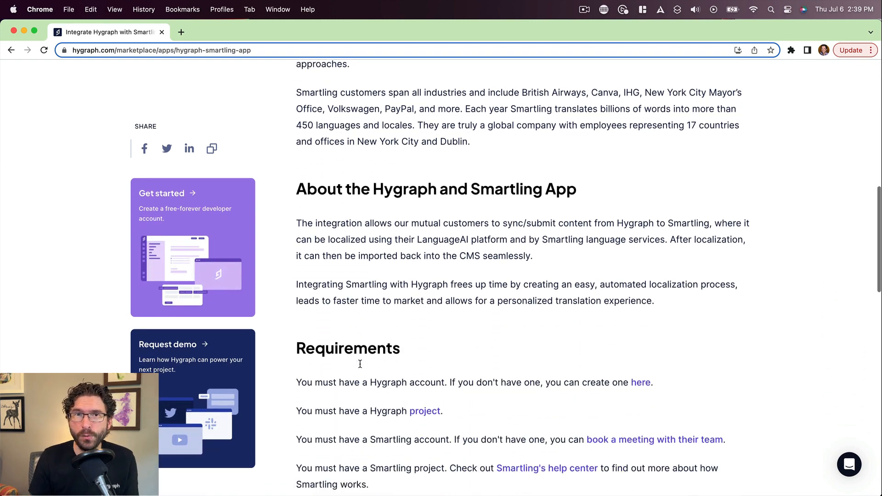
{"action": "scroll", "coordinate": [359, 364], "scroll_direction": "up", "scroll_amount": 12}
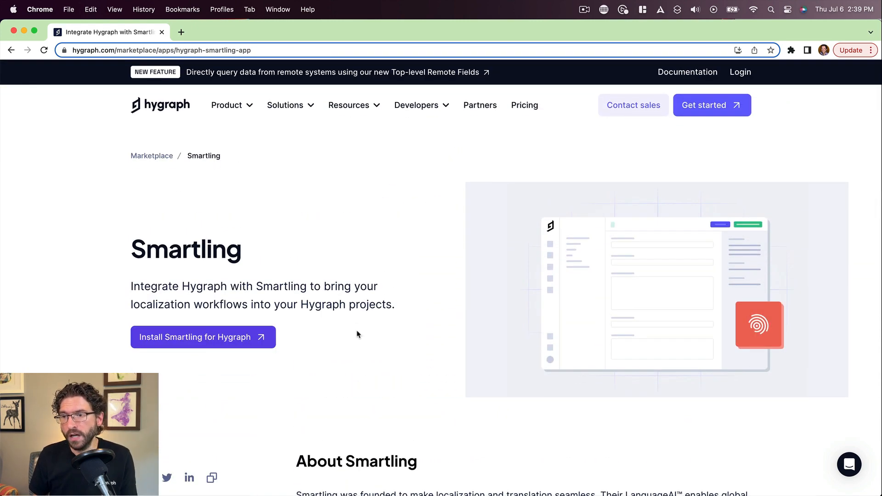
{"action": "left_click", "coordinate": [246, 341]}
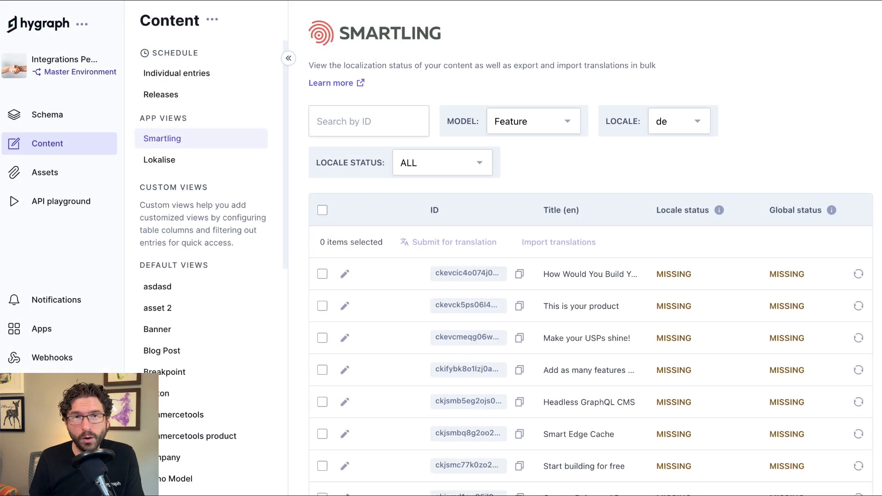
- Submit the first three Feature entries in the Smartling view for German translation under a new job named "German translation"
{"action": "left_click", "coordinate": [322, 274]}
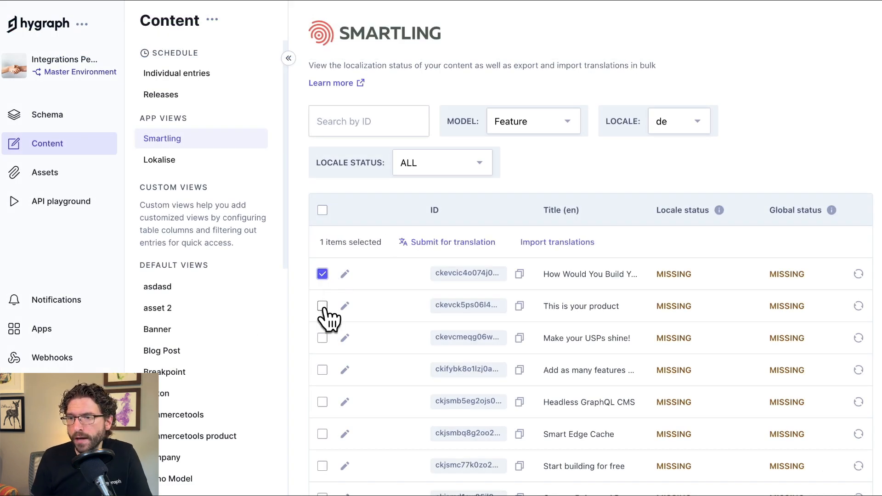
{"action": "left_click", "coordinate": [323, 306]}
{"action": "left_click", "coordinate": [323, 338]}
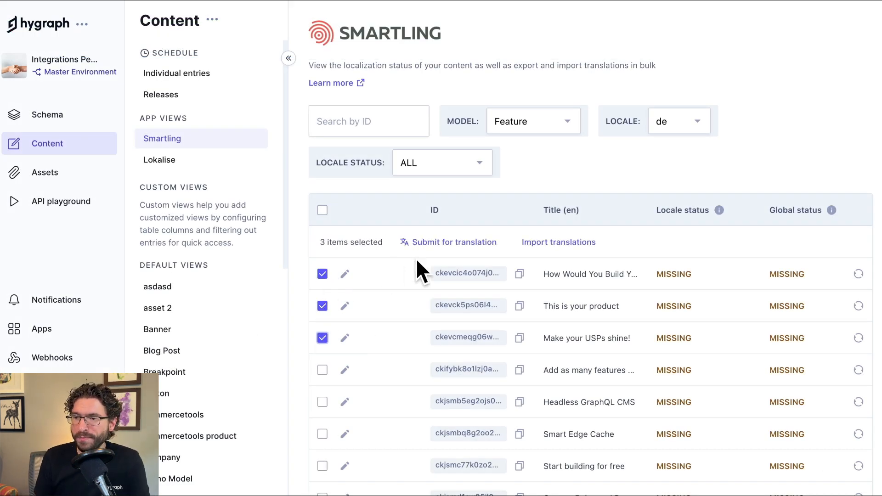
{"action": "left_click", "coordinate": [421, 243]}
{"action": "type", "text": "German translation"}
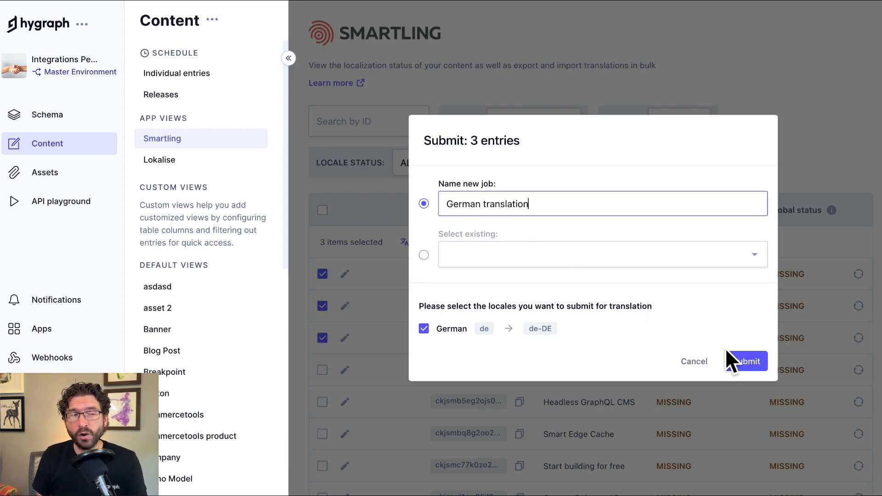
{"action": "left_click", "coordinate": [736, 363]}
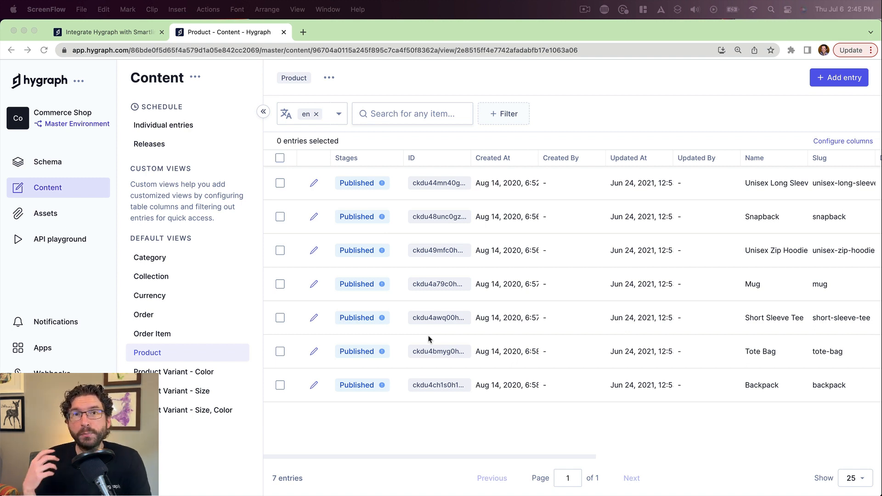
- Examine the Unisex Long Sleeve Tee product entry, including its price, images, variants, categories and reviews
{"action": "left_click", "coordinate": [313, 183]}
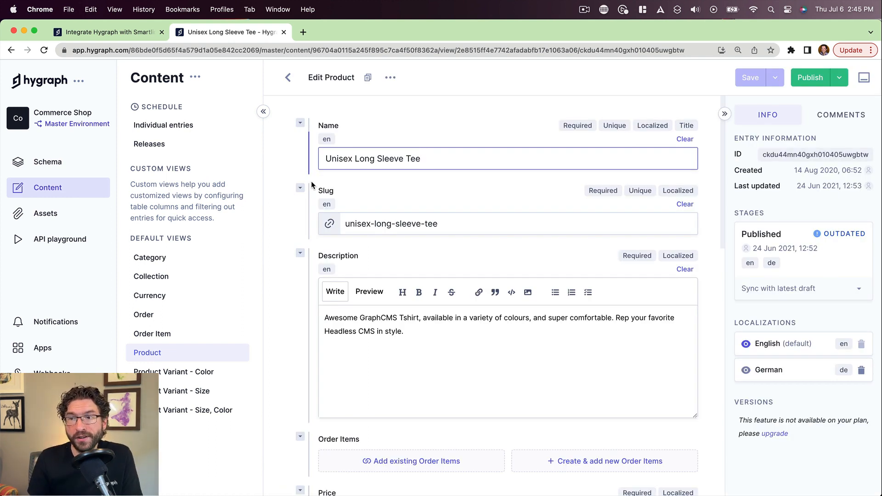
{"action": "scroll", "coordinate": [311, 185], "scroll_direction": "down", "scroll_amount": 10}
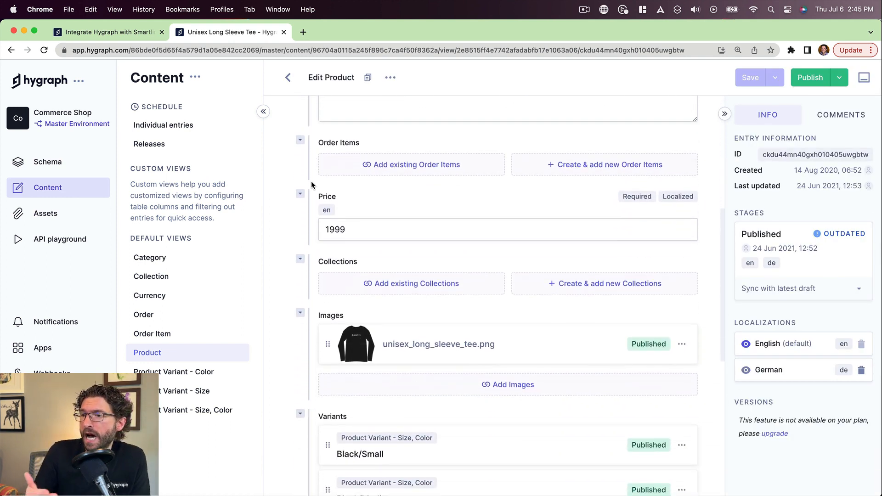
{"action": "scroll", "coordinate": [310, 181], "scroll_direction": "down", "scroll_amount": 3}
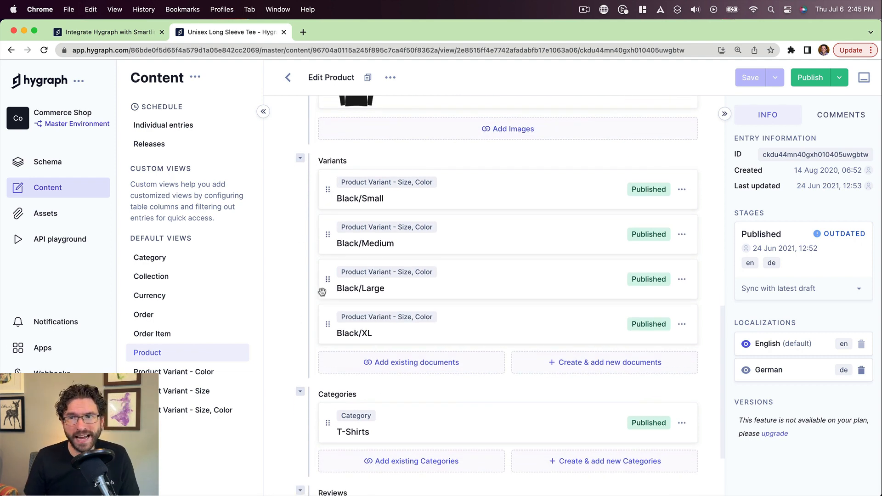
{"action": "scroll", "coordinate": [324, 194], "scroll_direction": "down", "scroll_amount": 3}
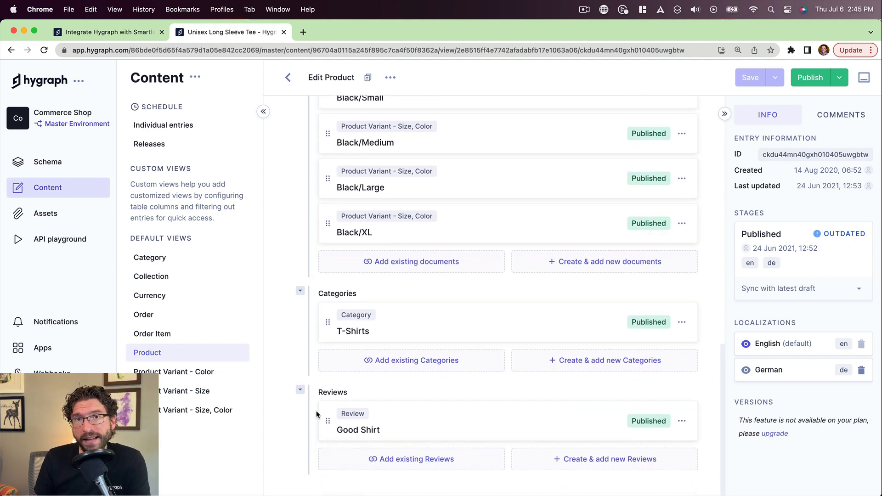
{"action": "scroll", "coordinate": [309, 423], "scroll_direction": "up", "scroll_amount": 20}
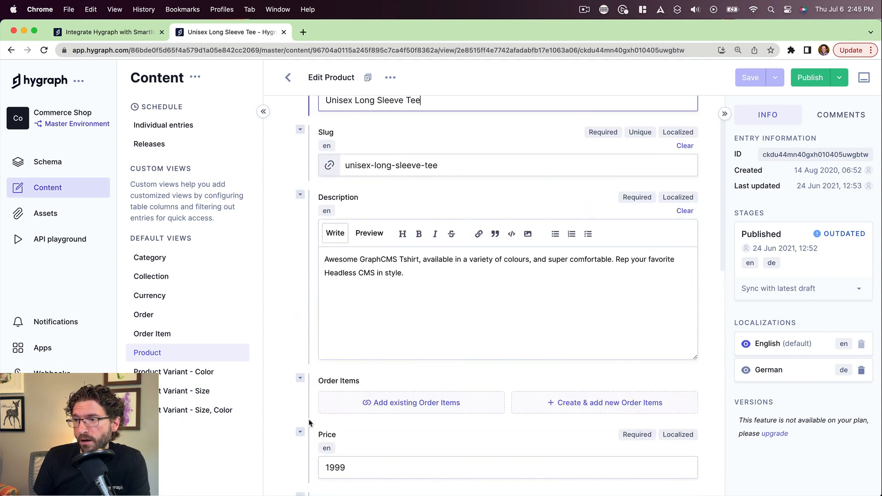
- Duplicate the Unisex Long Sleeve Tee entry and check the copy's name, fields and references
{"action": "left_click", "coordinate": [368, 79]}
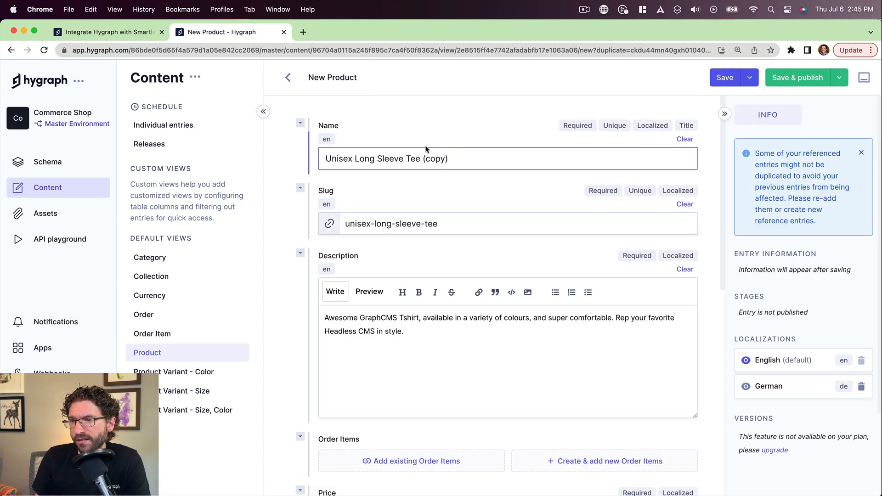
{"action": "left_click_drag", "start_coordinate": [425, 158], "coordinate": [472, 155]}
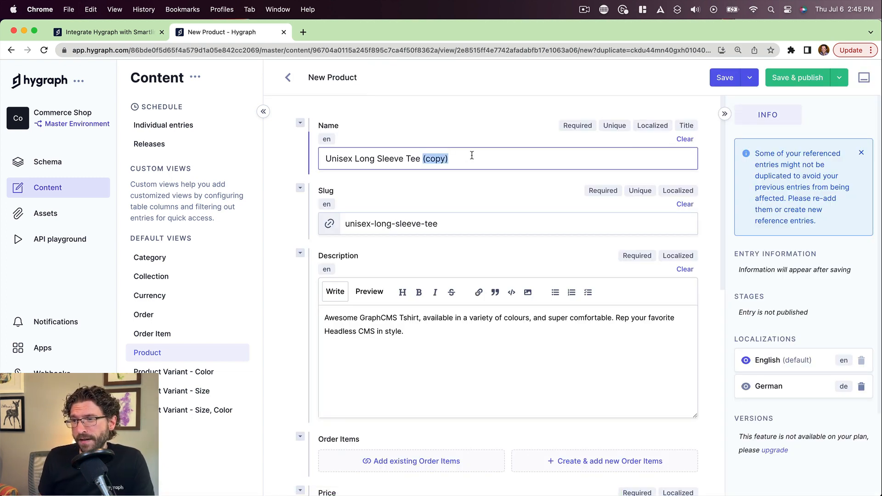
{"action": "scroll", "coordinate": [288, 178], "scroll_direction": "down", "scroll_amount": 5}
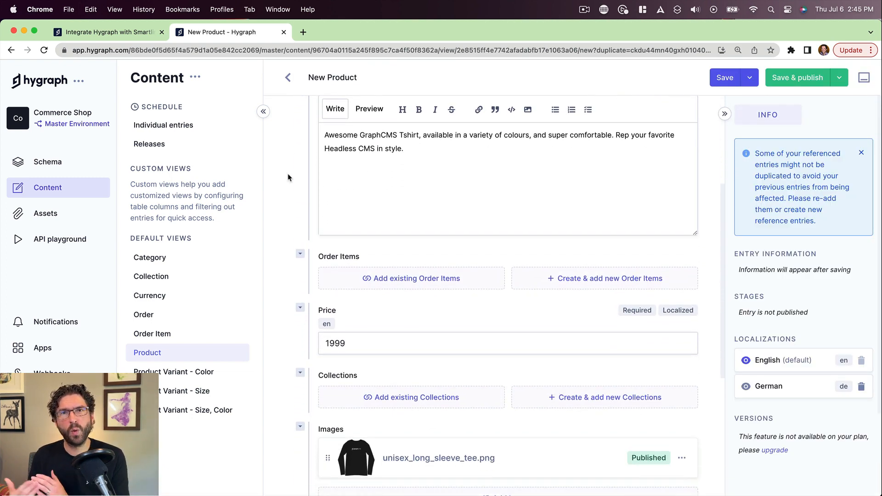
{"action": "scroll", "coordinate": [288, 179], "scroll_direction": "down", "scroll_amount": 5}
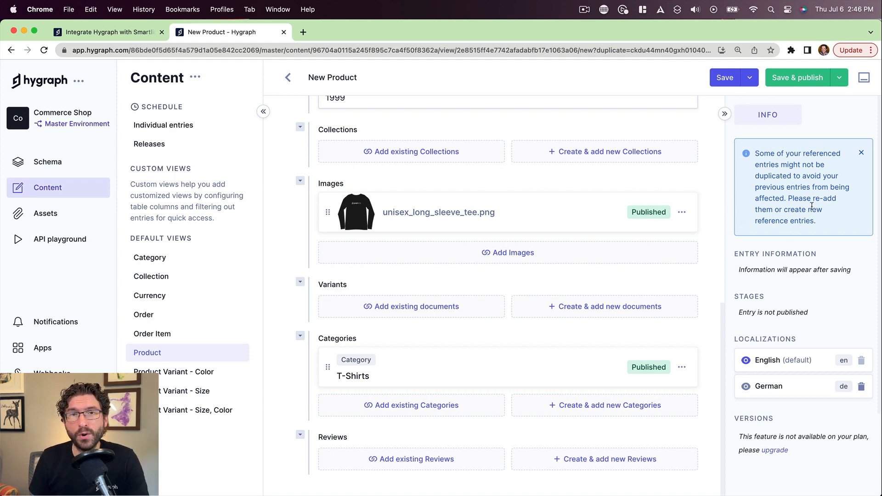
{"action": "scroll", "coordinate": [656, 200], "scroll_direction": "up", "scroll_amount": 10}
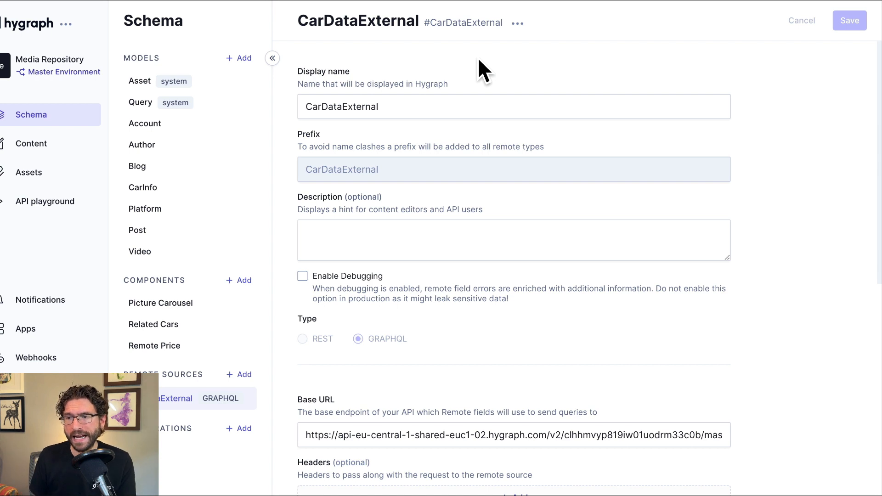
- Refetch the remote schema of the CarDataExternal remote source
{"action": "left_click", "coordinate": [517, 24]}
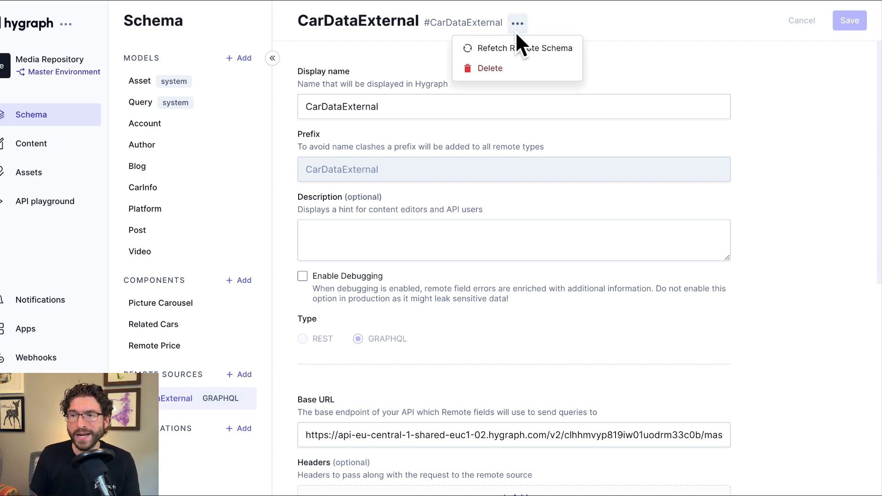
{"action": "left_click", "coordinate": [503, 48]}
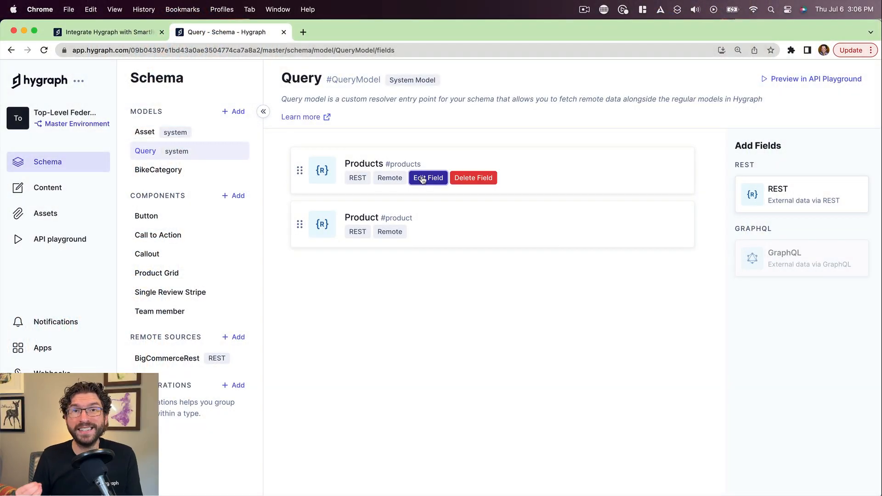
- Review the Products remote field's settings in the Query model, including its remote source, input arguments and path
{"action": "left_click", "coordinate": [425, 177]}
{"action": "scroll", "coordinate": [354, 237], "scroll_direction": "down", "scroll_amount": 8}
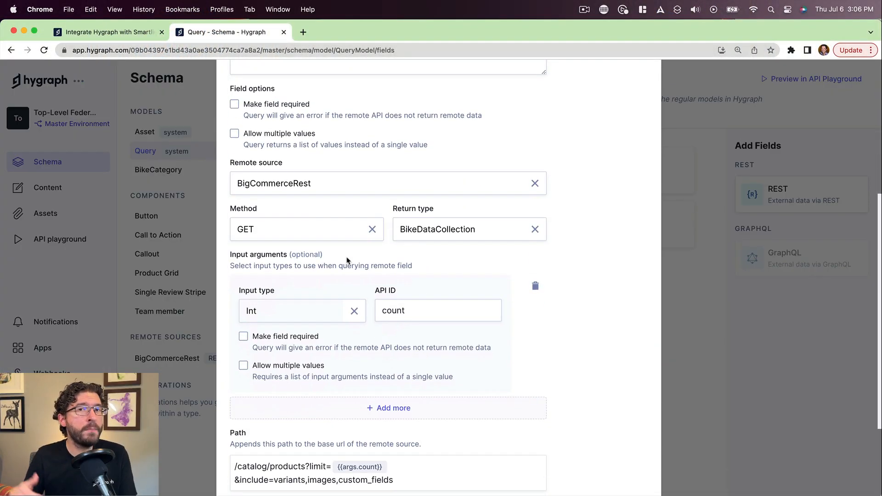
{"action": "left_click", "coordinate": [554, 465]}
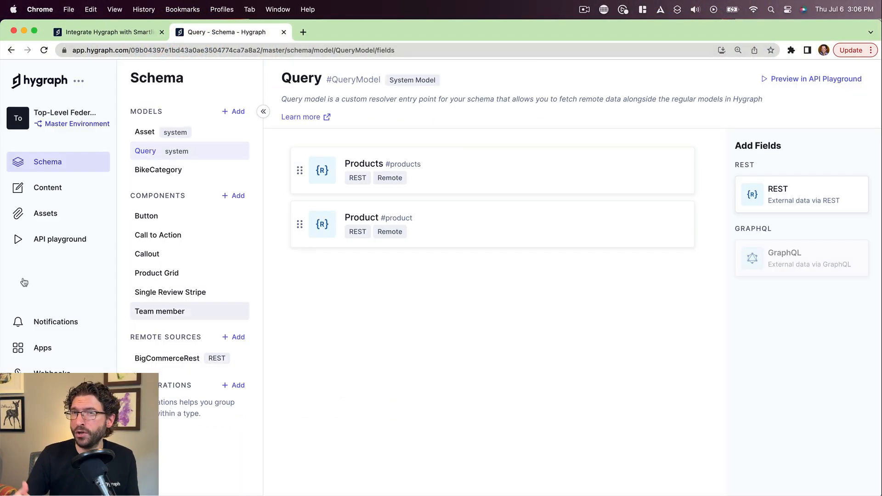
- Run the existing MyQuery in the API playground for the product with productId 116 and look through the response
{"action": "left_click", "coordinate": [59, 239]}
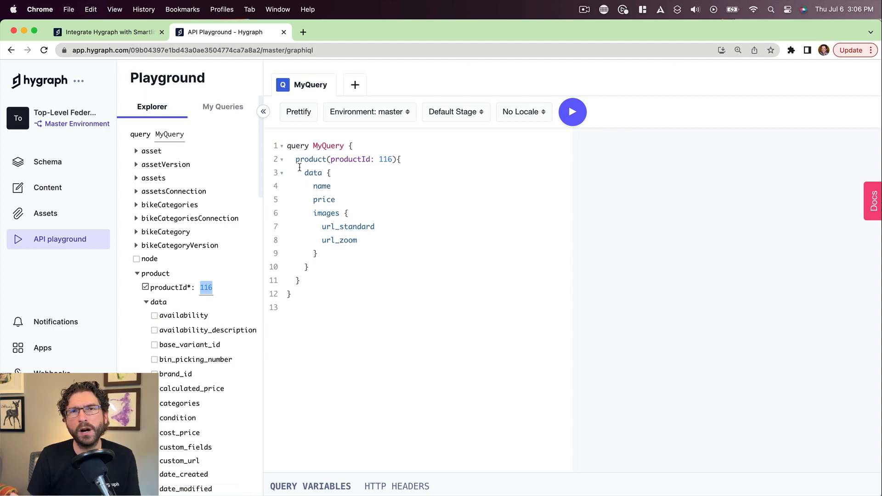
{"action": "left_click_drag", "start_coordinate": [296, 160], "coordinate": [300, 281]}
{"action": "left_click", "coordinate": [573, 112]}
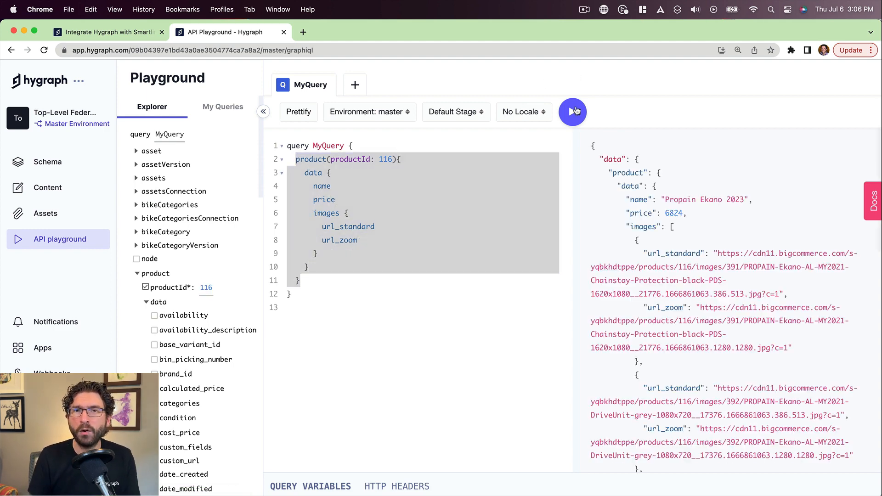
{"action": "scroll", "coordinate": [705, 197], "scroll_direction": "down", "scroll_amount": 5}
{"action": "scroll", "coordinate": [705, 198], "scroll_direction": "up", "scroll_amount": 5}
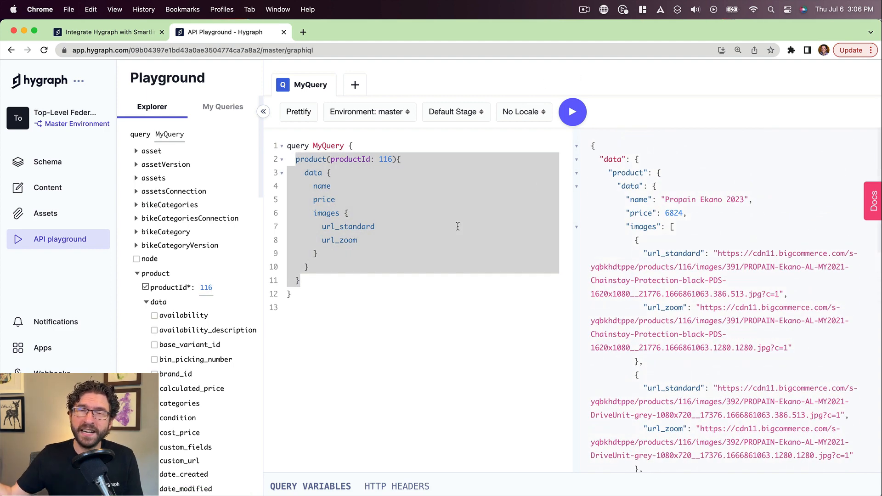
- Replace the product query with a products query requesting only each data item's name, run it and look through the response
{"action": "left_click", "coordinate": [285, 327]}
{"action": "left_click", "coordinate": [140, 273]}
{"action": "left_click", "coordinate": [157, 287]}
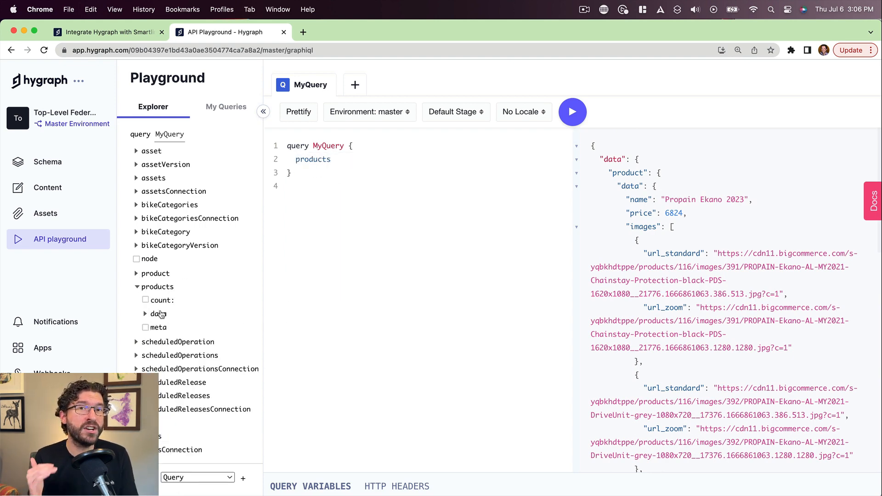
{"action": "left_click", "coordinate": [159, 315]}
{"action": "scroll", "coordinate": [185, 479], "scroll_direction": "down", "scroll_amount": 10}
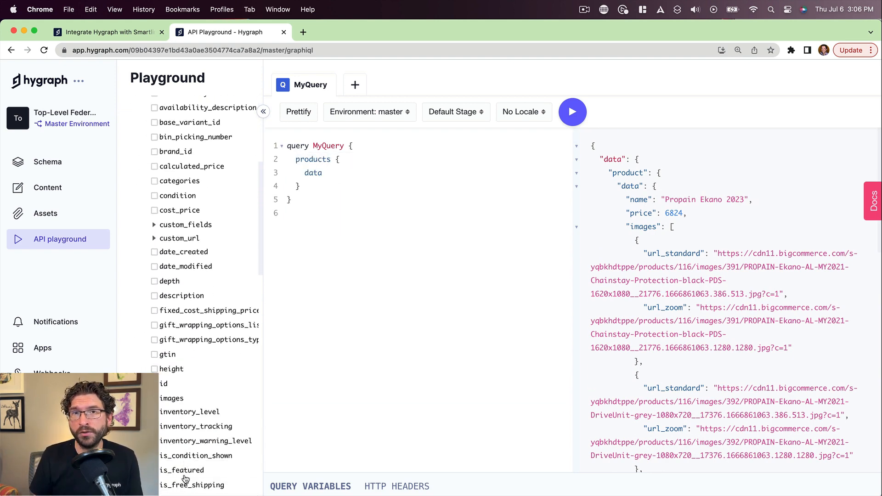
{"action": "left_click", "coordinate": [167, 404]}
{"action": "left_click", "coordinate": [573, 112]}
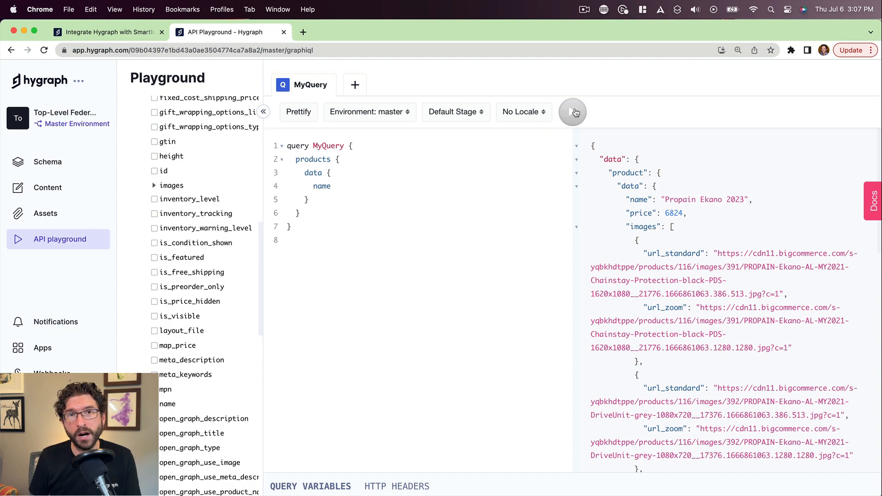
{"action": "scroll", "coordinate": [683, 194], "scroll_direction": "down", "scroll_amount": 10}
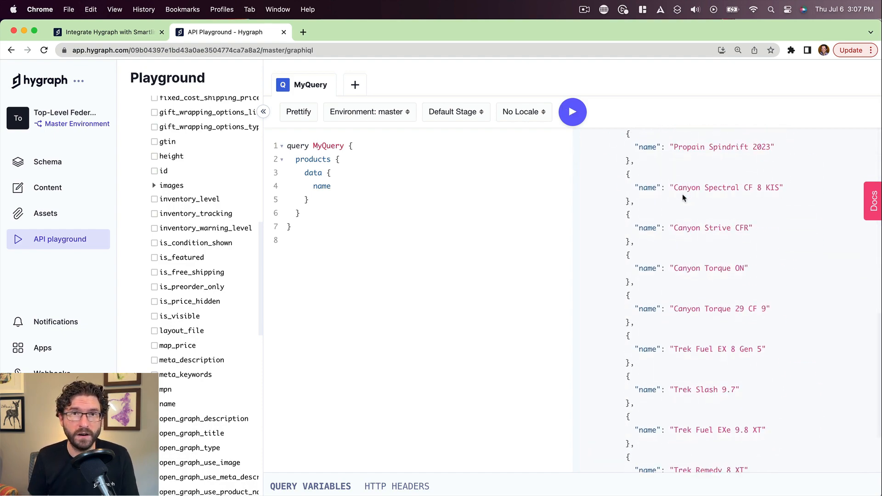